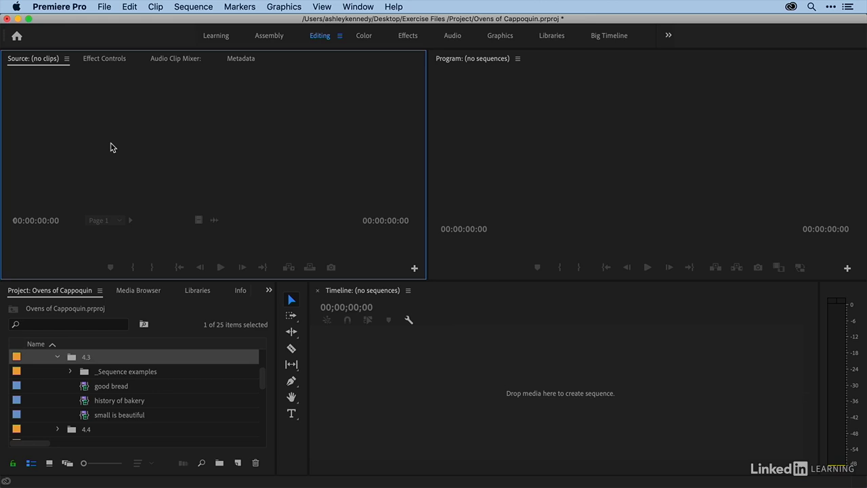
Create a sequence from the good bread, history of bakery and small is beautiful clips in bin 4.3
left_click(86, 389)
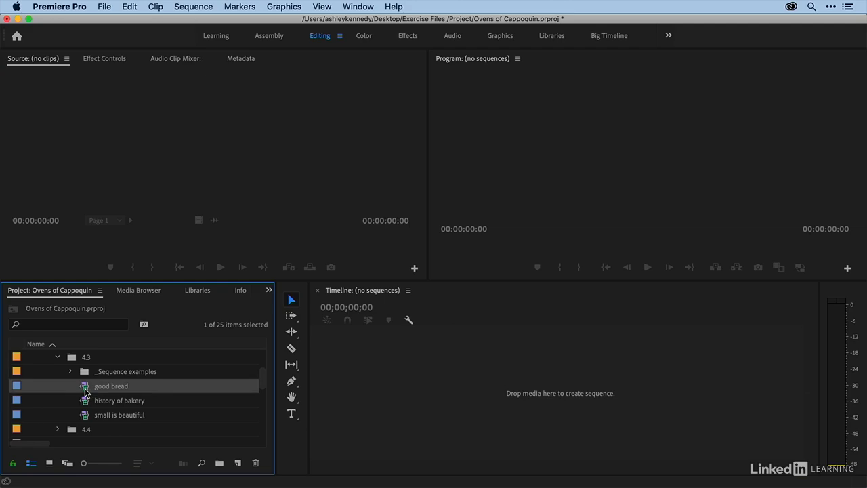
left_click(83, 418, "shift")
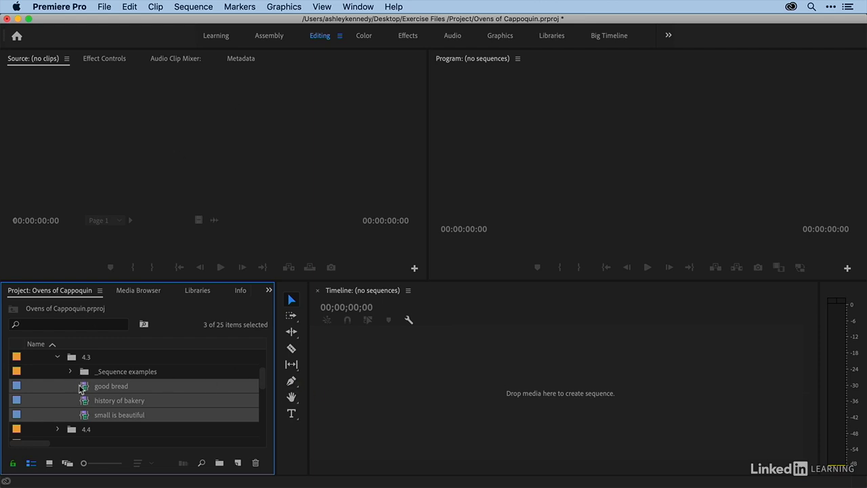
left_click_drag(84, 391, 423, 387)
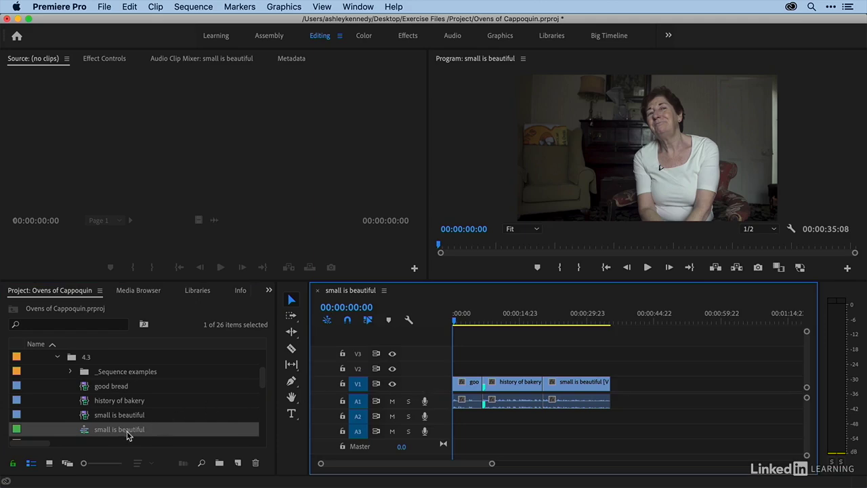
Move the new small is beautiful sequence into the _Sequence examples bin and expand that bin
left_click(87, 432)
left_click_drag(107, 390, 101, 372)
left_click(71, 376)
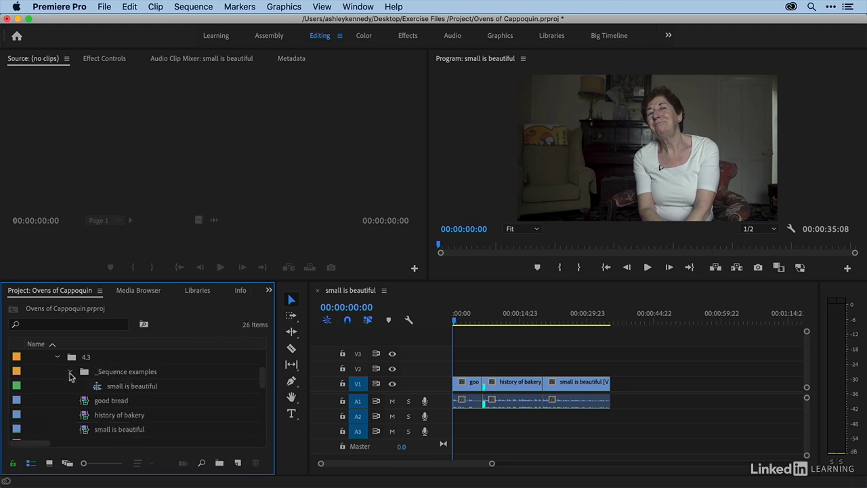
Rename the sequence in the _Sequence examples bin as Bakery Sequence DEMO 1
left_click(120, 388)
left_click(124, 387)
type("B")
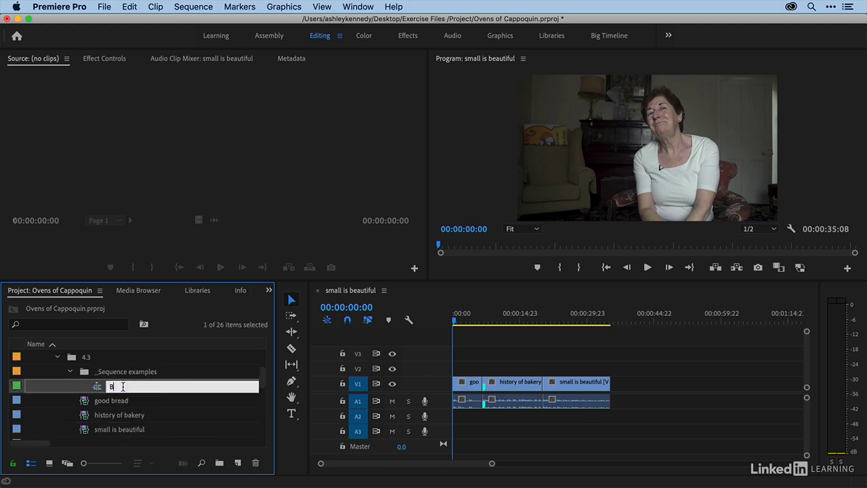
type("akery Sequence DEMO 1")
key("Return")
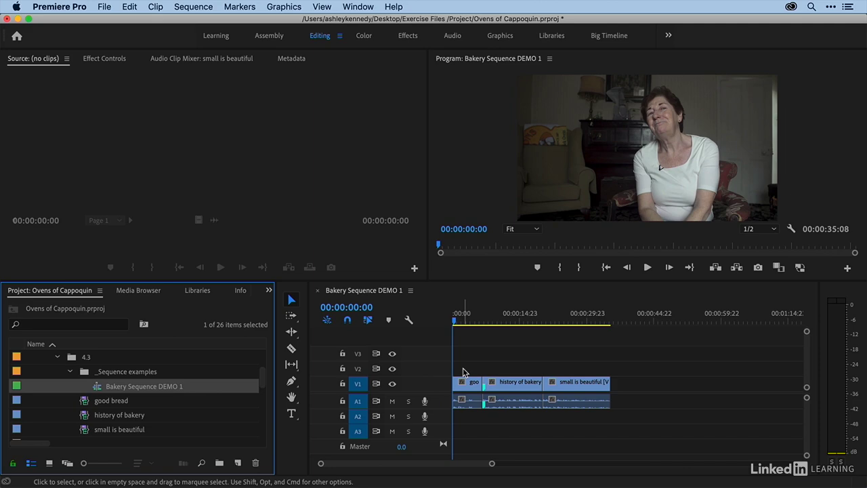
Review the sequence settings of Bakery Sequence DEMO 1, including editing mode, timebase and frame size
scroll(463, 373, "right", 3)
scroll(461, 373, "left", 3)
left_click(199, 6)
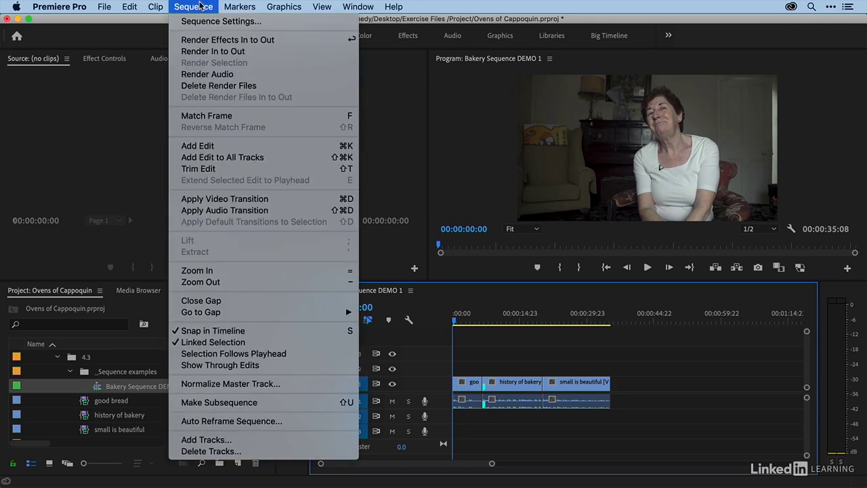
left_click(203, 21)
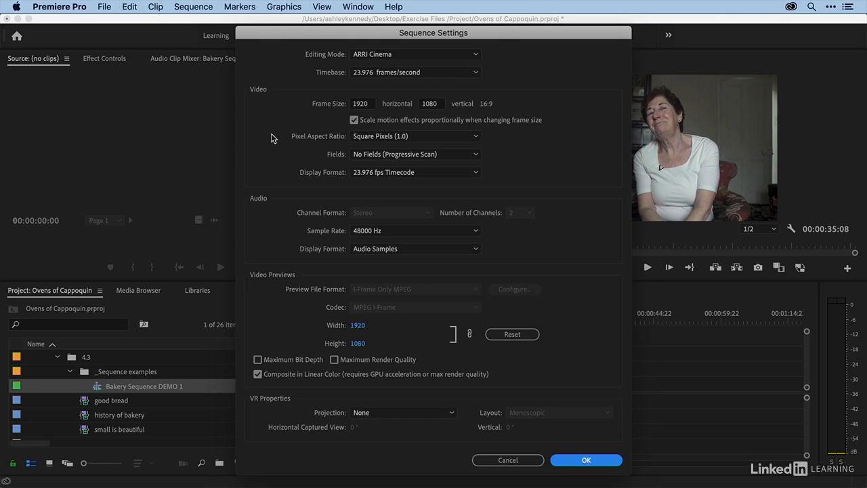
left_click(567, 459)
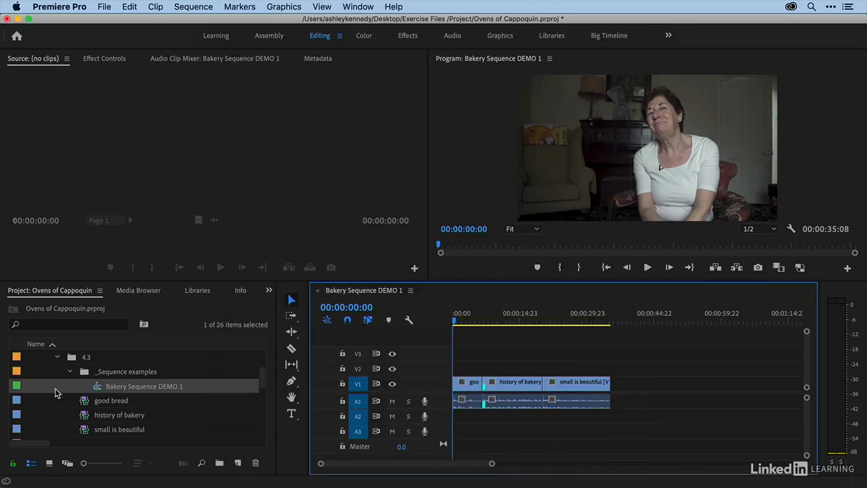
Start a new sequence in the project and show its custom settings instead of the presets
mouse_move(56, 392)
left_click(37, 392)
right_click(37, 390)
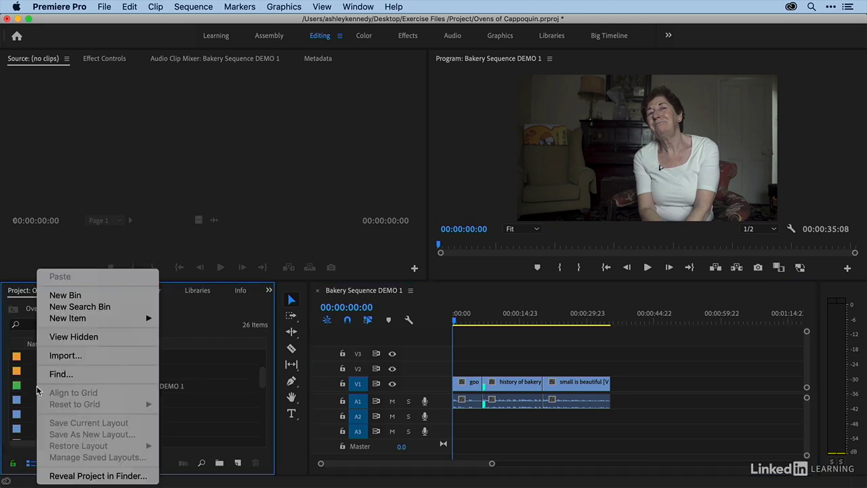
mouse_move(61, 318)
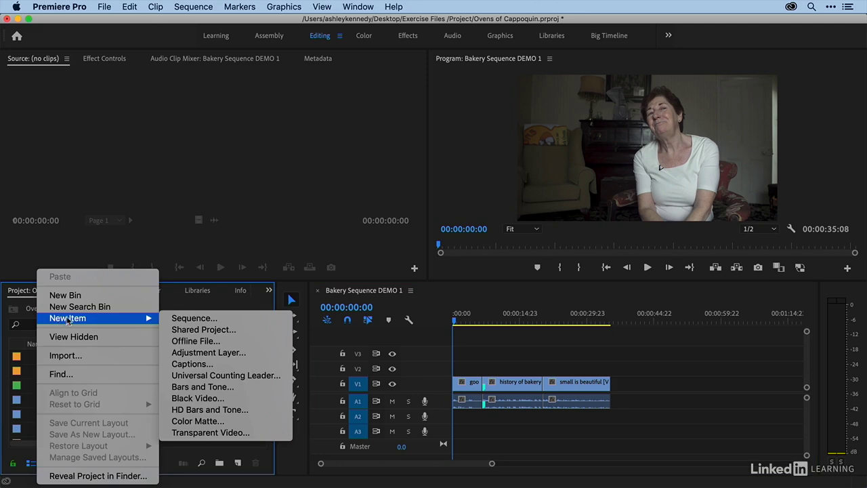
left_click(174, 318)
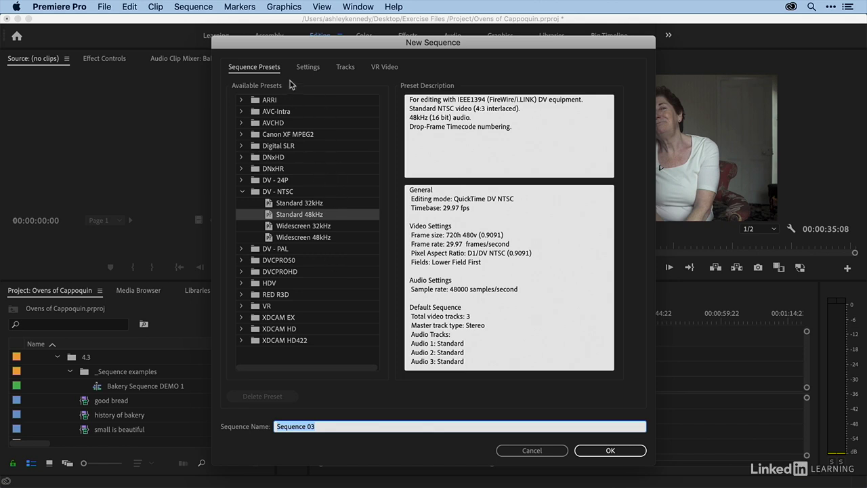
left_click(308, 67)
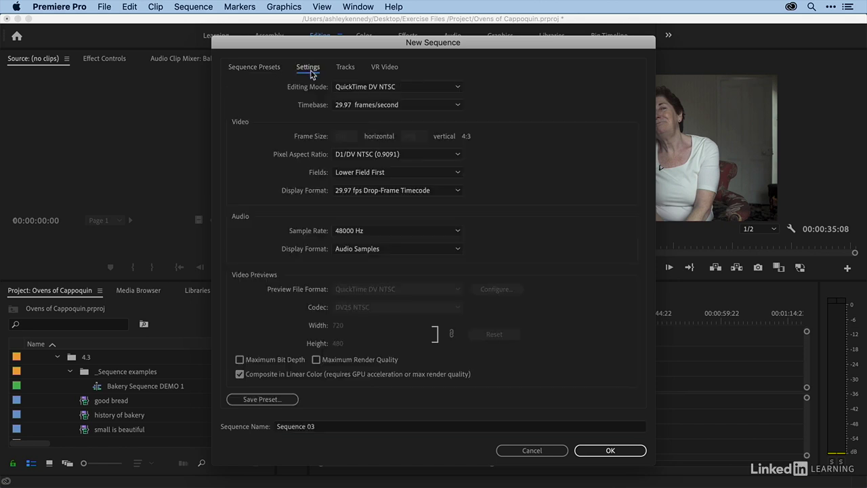
Set the new sequence's editing mode to ARRI Cinema and its timebase to 23.976 frames/second
left_click(350, 86)
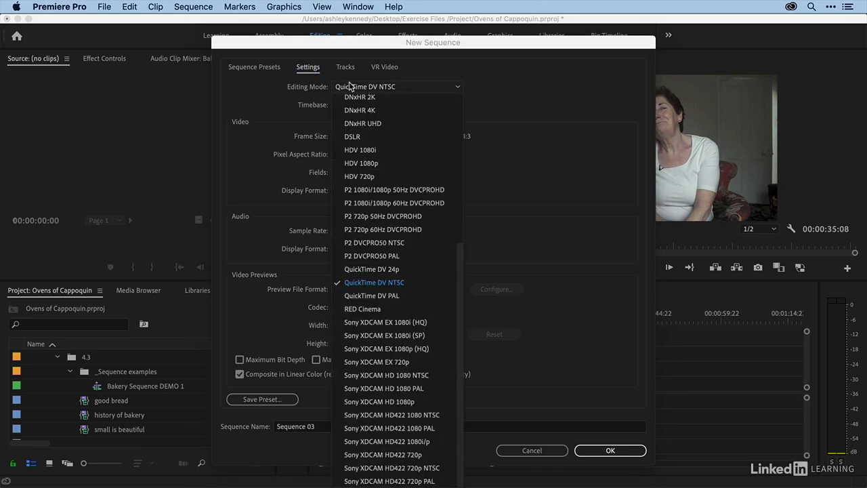
left_click(350, 86)
left_click(349, 105)
left_click(347, 105)
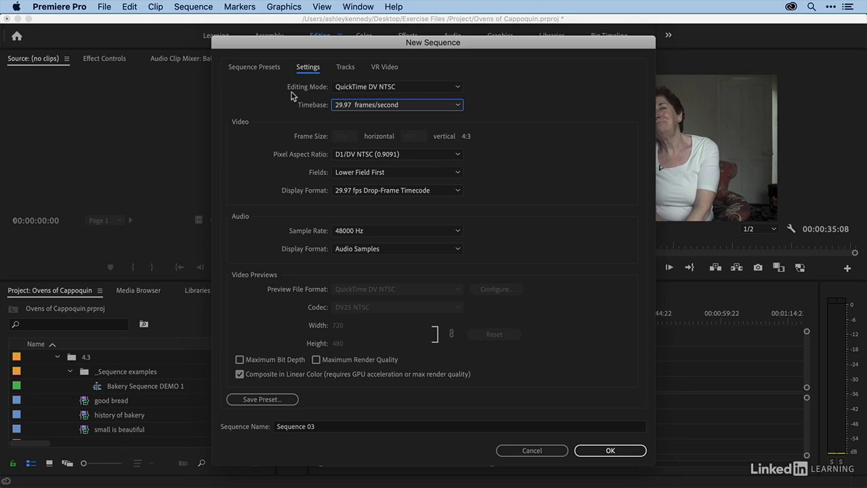
left_click(412, 88)
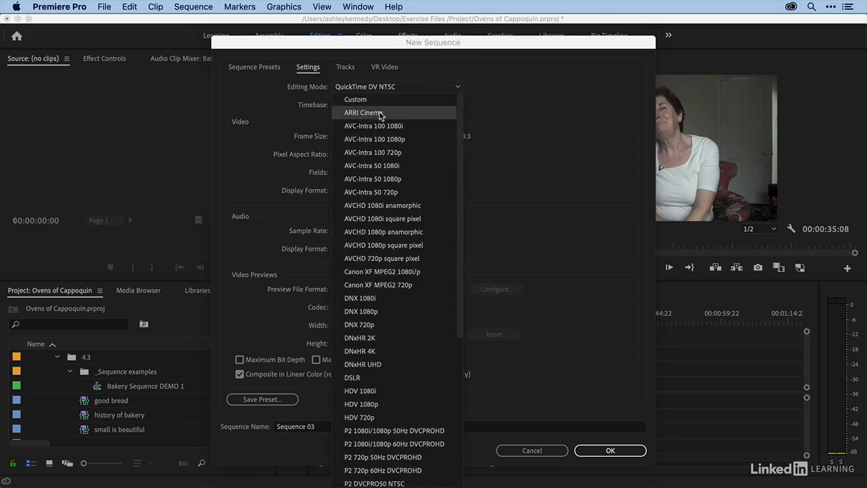
left_click(381, 113)
left_click(369, 106)
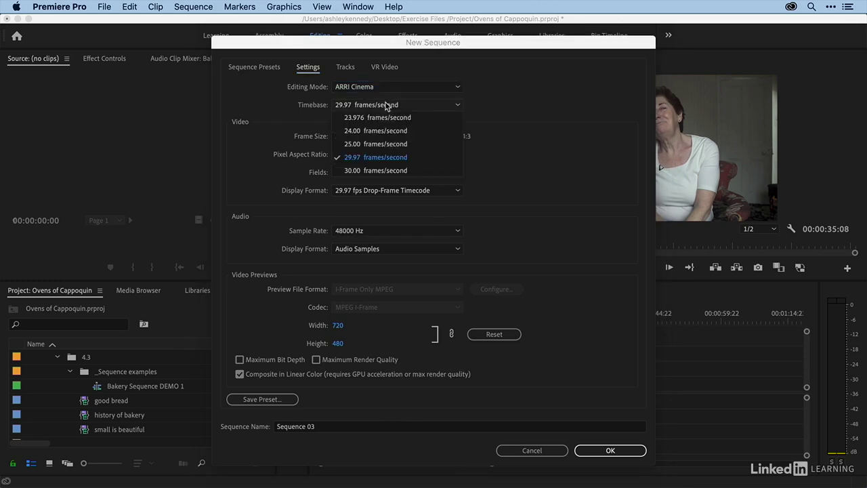
left_click(358, 118)
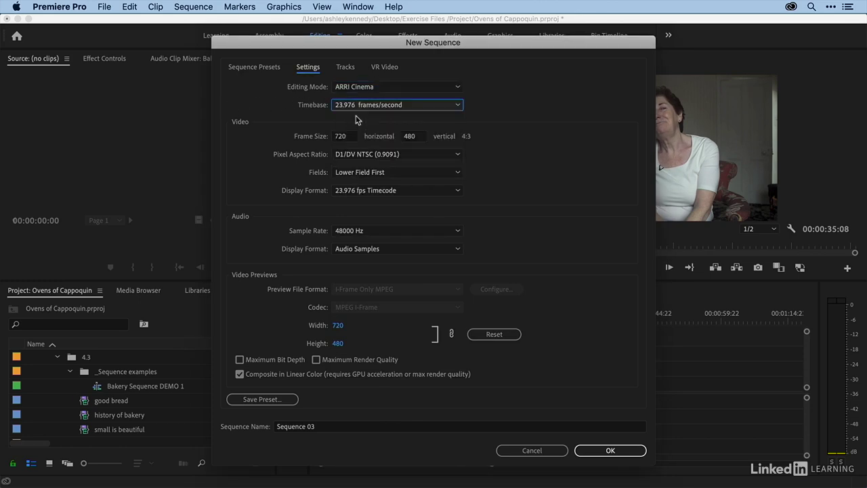
Set the new sequence's frame size to 1920 horizontal by 1080 vertical
left_click(347, 136)
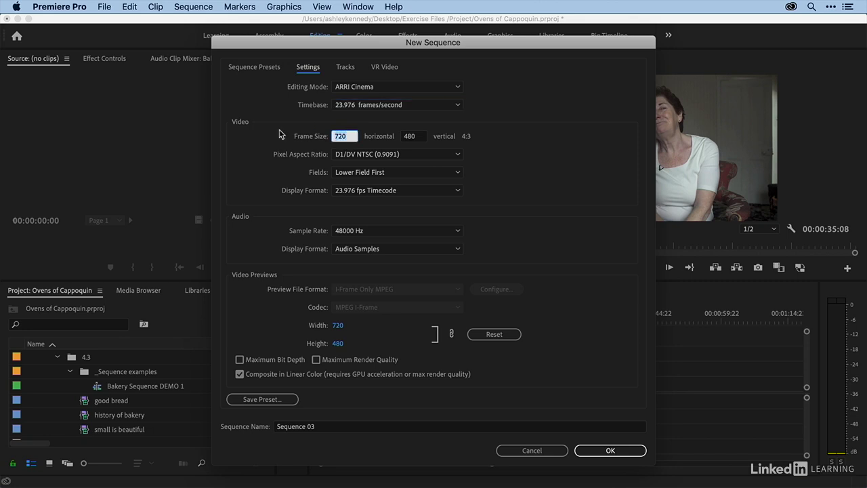
type("1920")
left_click(414, 138)
type("10")
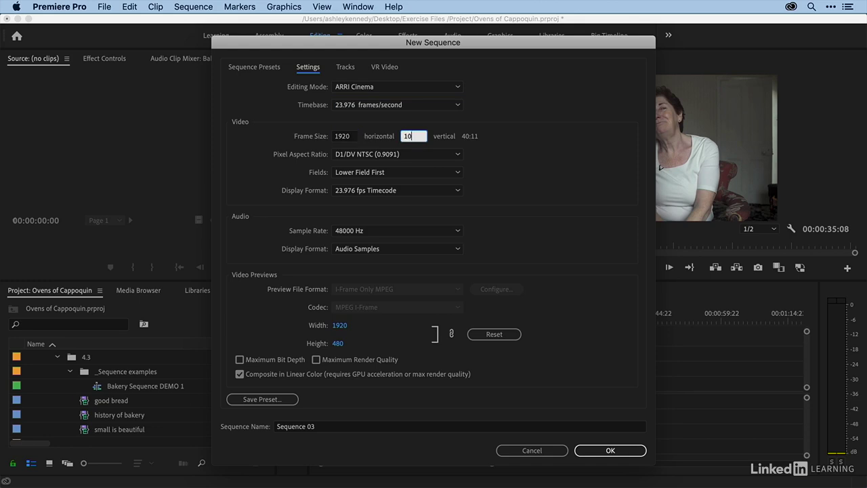
type("80")
Choose Square Pixels (1.0) and No Fields (Progressive Scan) for the new sequence and create it
left_click(342, 155)
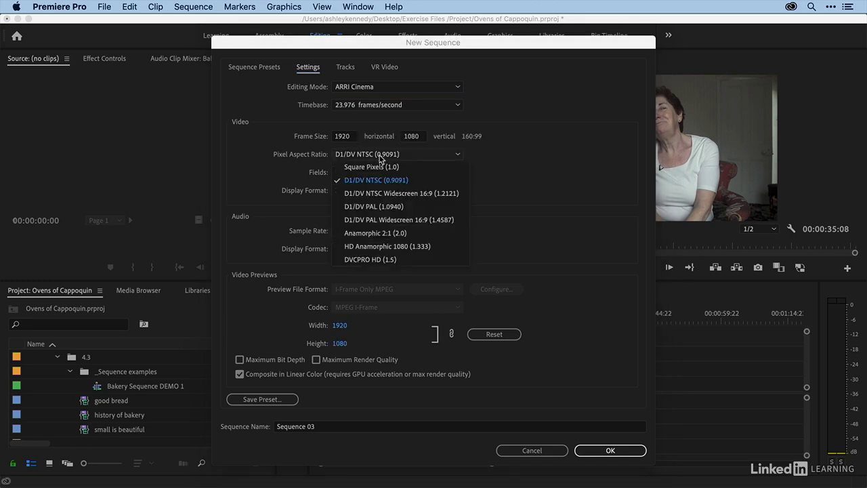
left_click(374, 167)
left_click(379, 173)
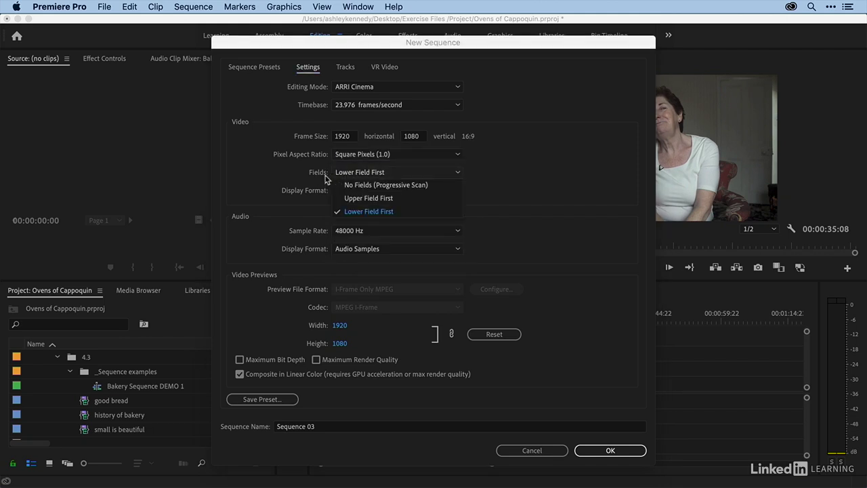
left_click(346, 181)
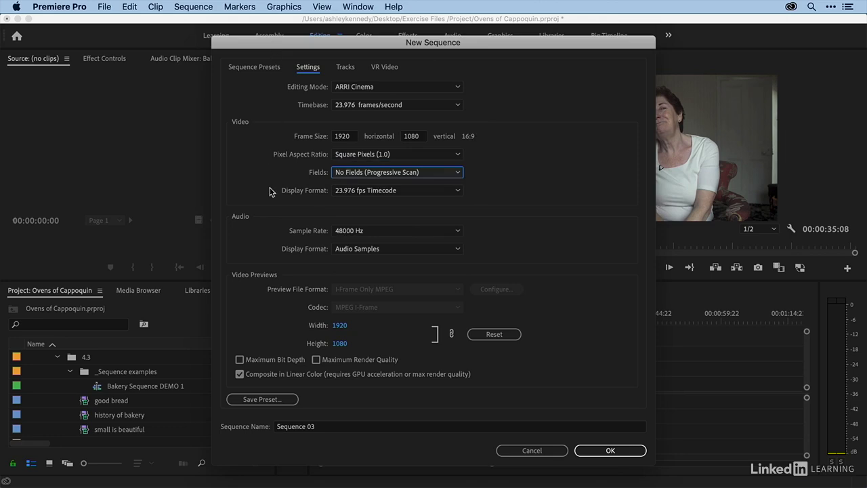
left_click(596, 452)
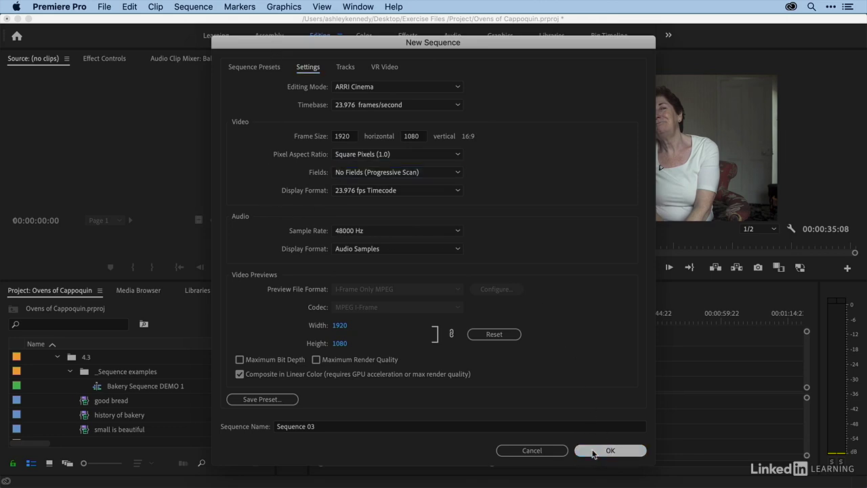
Move the new empty sequence into the _Sequence examples bin and rename it Bakery Sequences DEMO 2
key("grave")
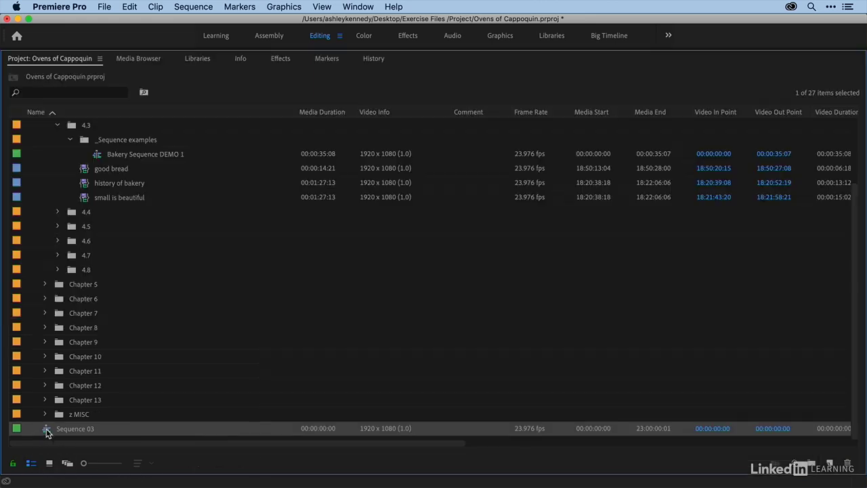
left_click_drag(46, 432, 116, 149)
left_click(116, 168)
left_click(119, 168)
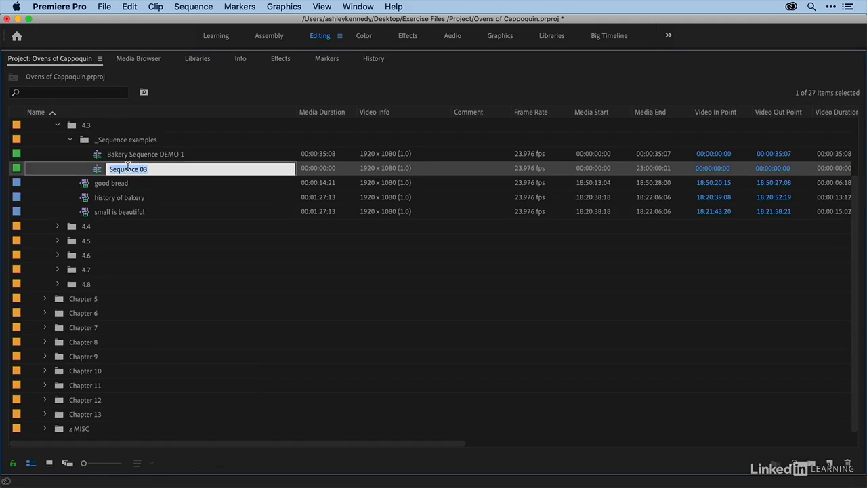
type("Bakery Sequences DEMO")
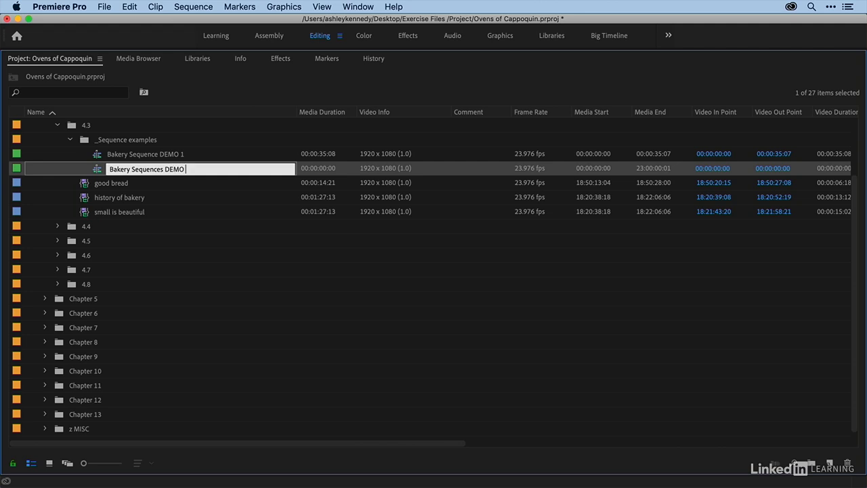
type(" 2")
key("Return")
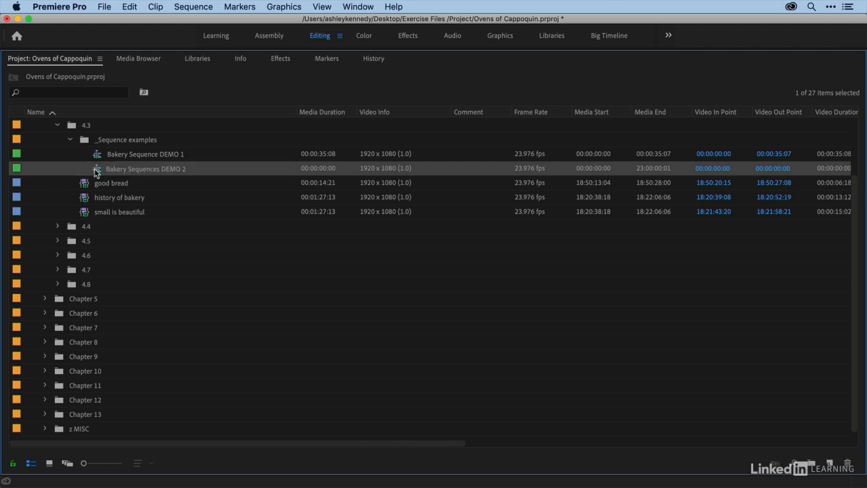
Open Bakery Sequences DEMO 2 and place the good bread, history of bakery and small is beautiful clips at its start
double_click(98, 171)
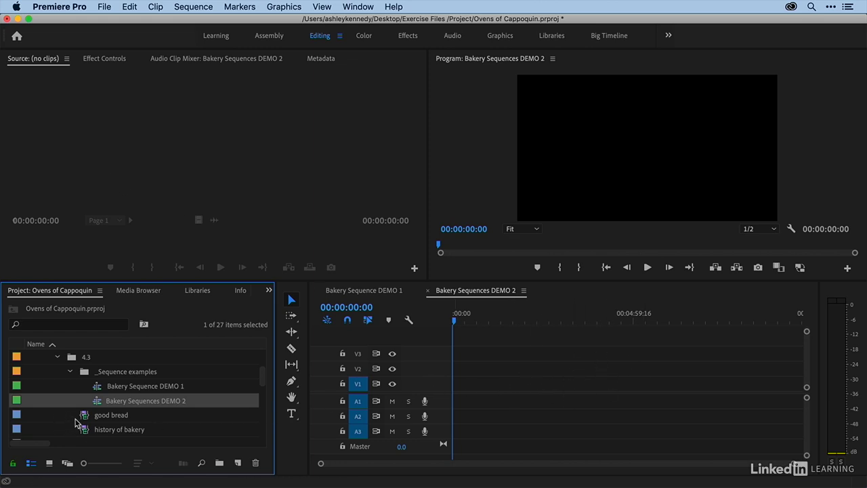
scroll(74, 423, "down", 2)
left_click(83, 391)
left_click(84, 418, "shift")
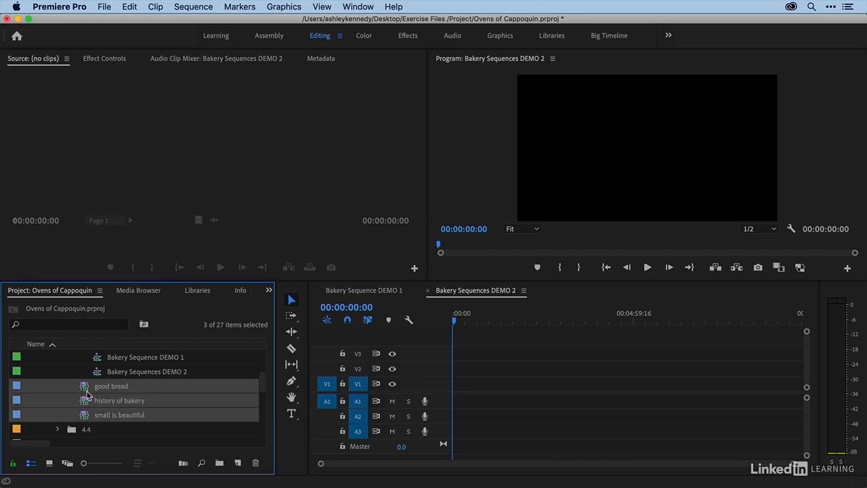
left_click_drag(86, 392, 462, 384)
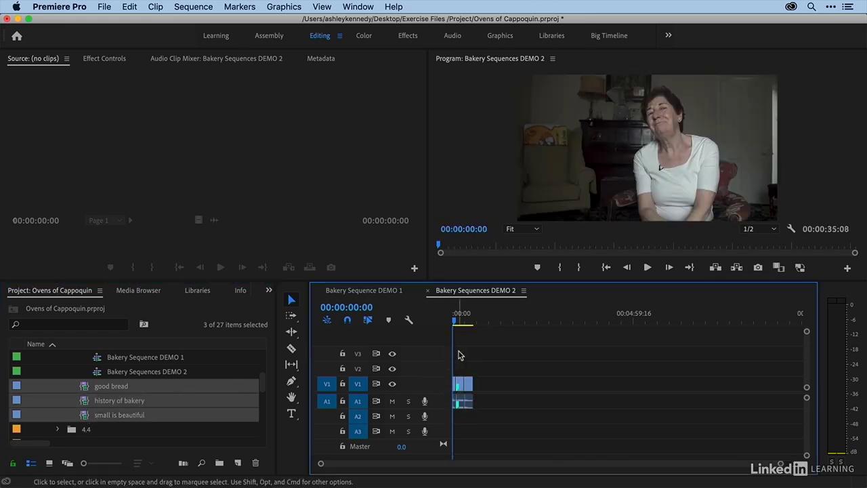
Create a new sequence named Bakery Sequences DEMO 3 with the DV - NTSC Standard 48kHz preset
left_click(60, 410)
scroll(44, 388, "up", 2)
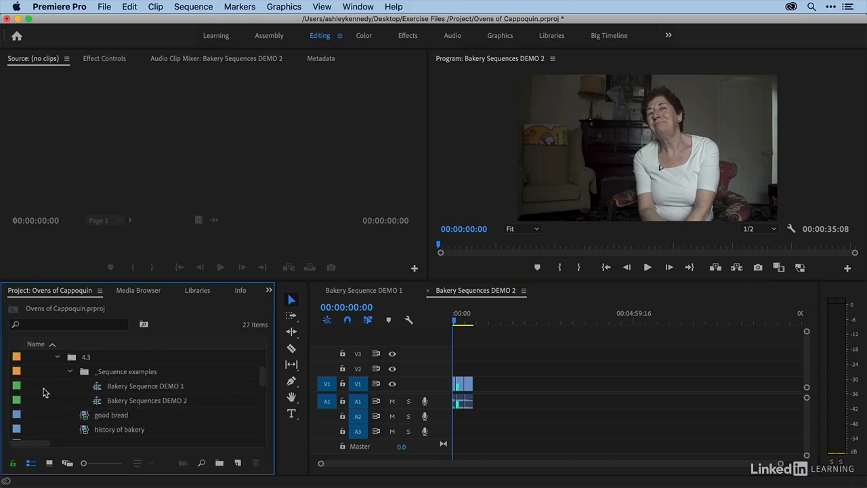
left_click(71, 372)
right_click(45, 376)
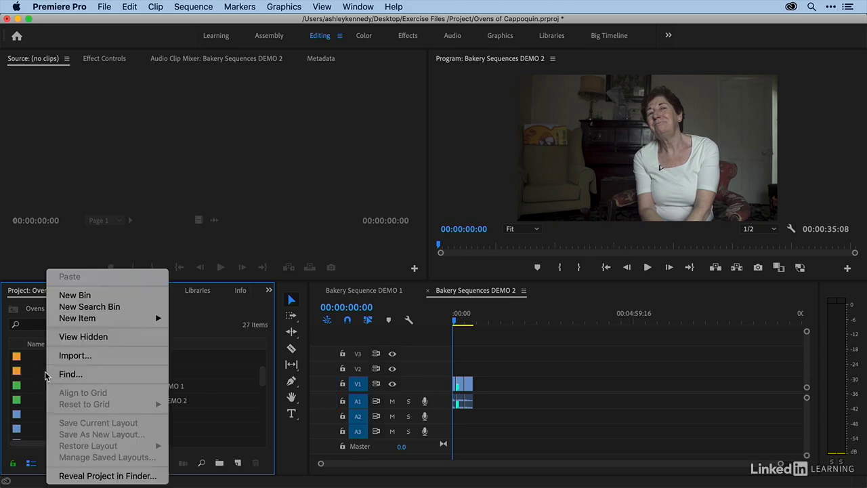
mouse_move(85, 318)
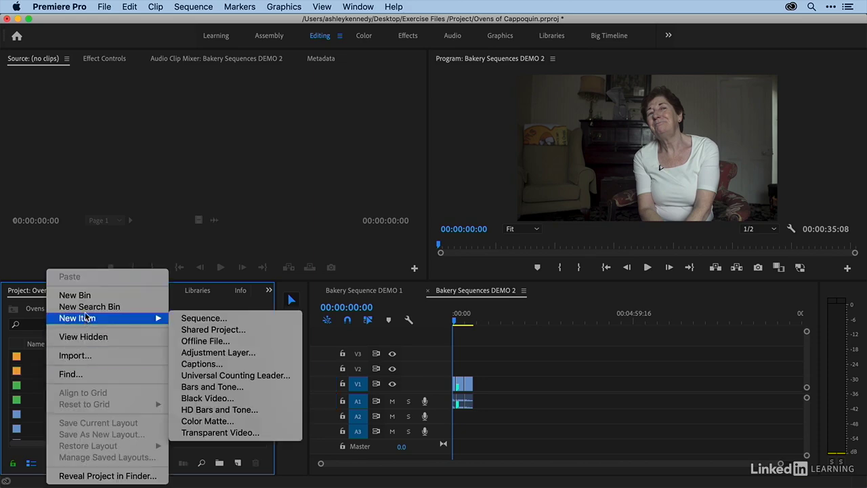
left_click(187, 318)
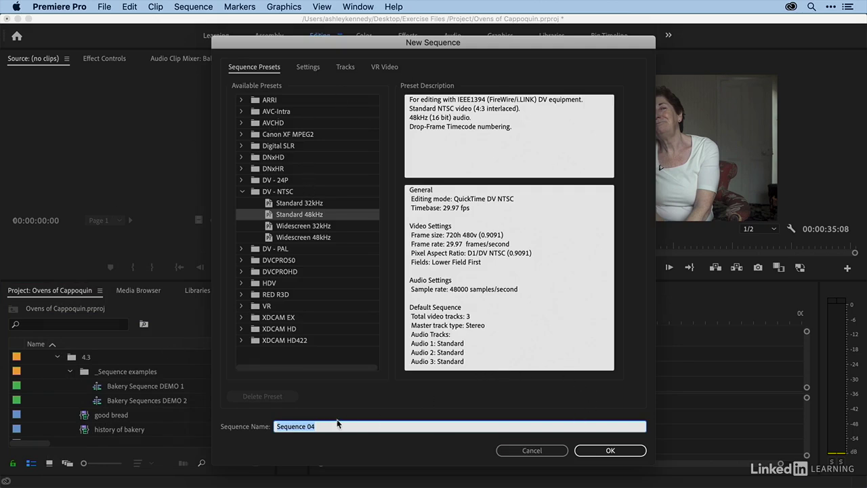
type("Bakery Sequences DEMO 3")
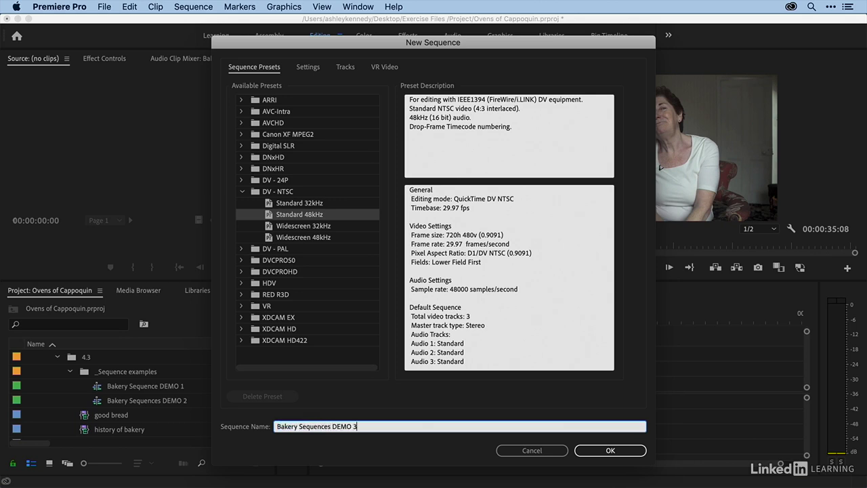
left_click(580, 450)
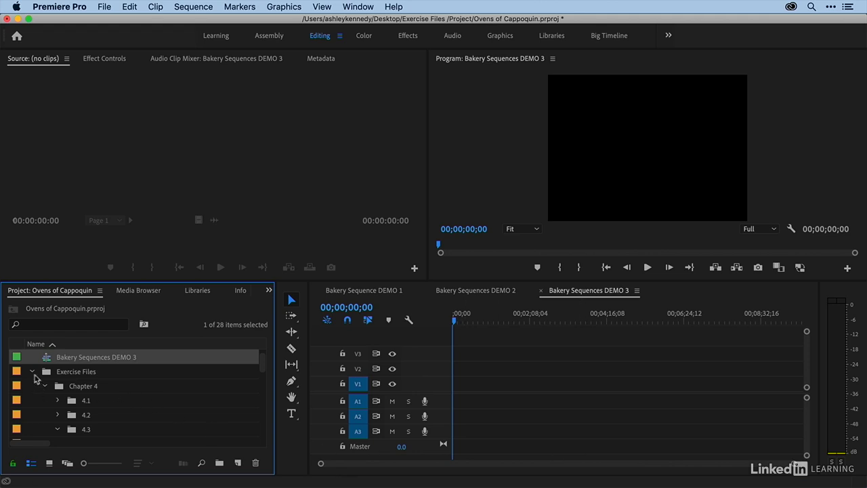
Move Bakery Sequences DEMO 3 into the _Sequence examples bin and open it
left_click_drag(47, 360, 76, 396)
scroll(79, 392, "down", 2)
double_click(79, 396)
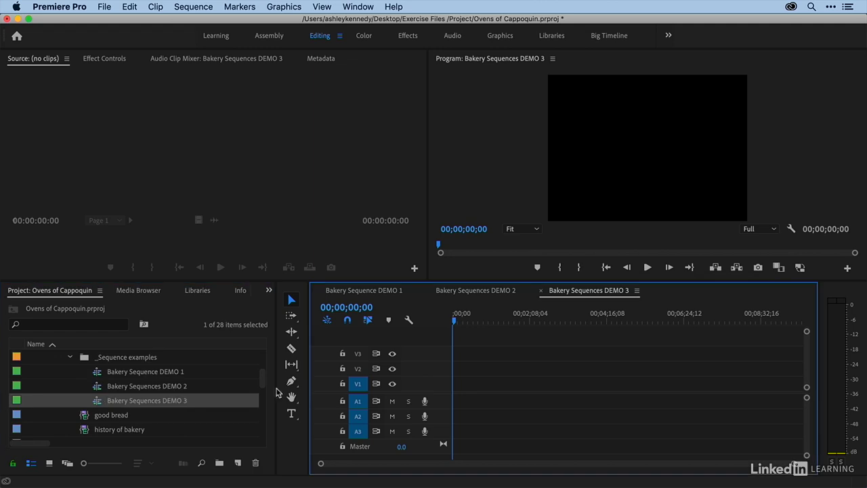
Place the good bread, history of bakery and small is beautiful clips at the start of DEMO 3, changing the sequence settings to match them
scroll(163, 402, "down", 1)
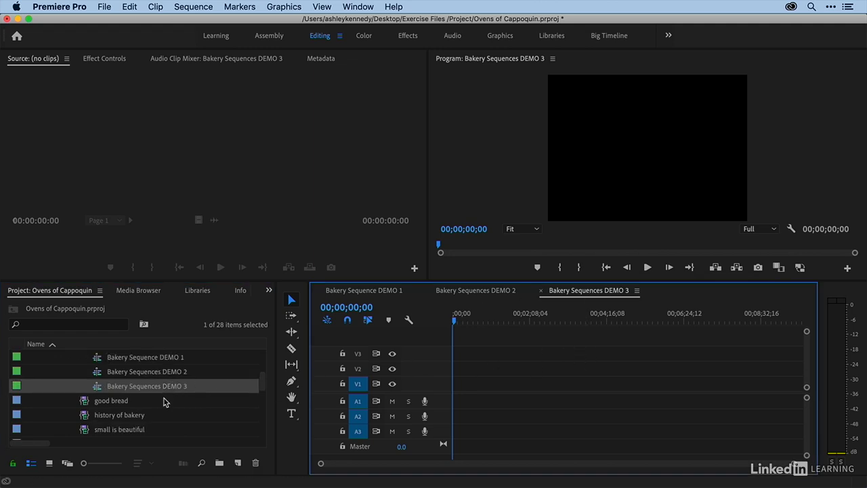
left_click(81, 404)
left_click(84, 427, "shift")
left_click_drag(82, 407, 457, 396)
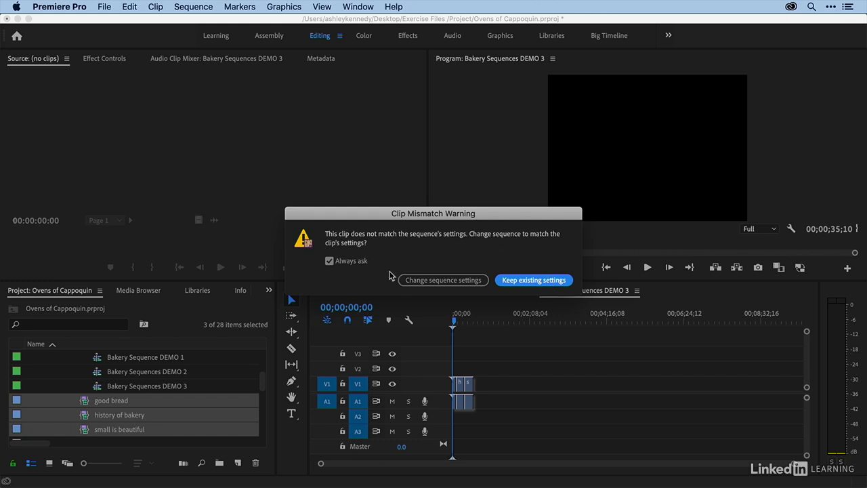
left_click(447, 280)
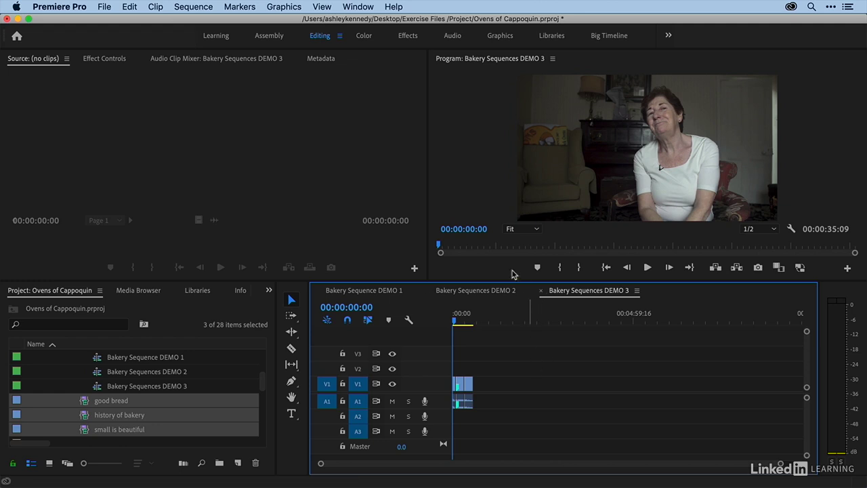
Compare the timelines of the DEMO 1, DEMO 2 and DEMO 3 sequences
left_click(365, 291)
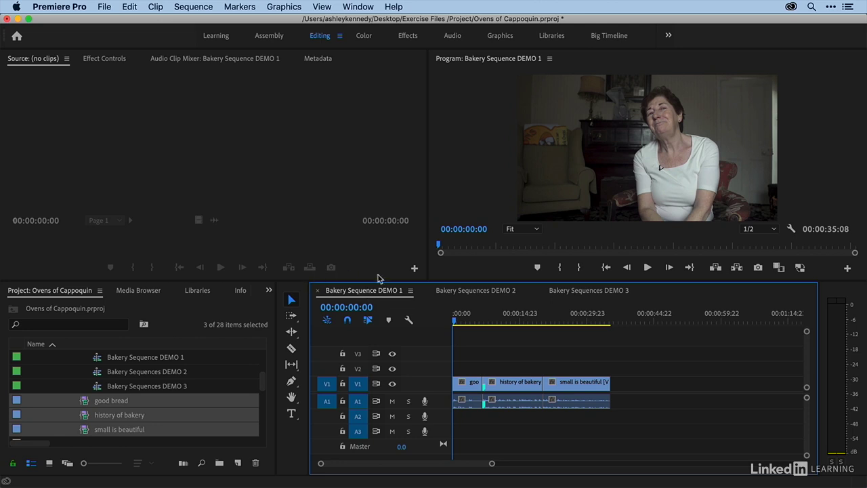
left_click(475, 290)
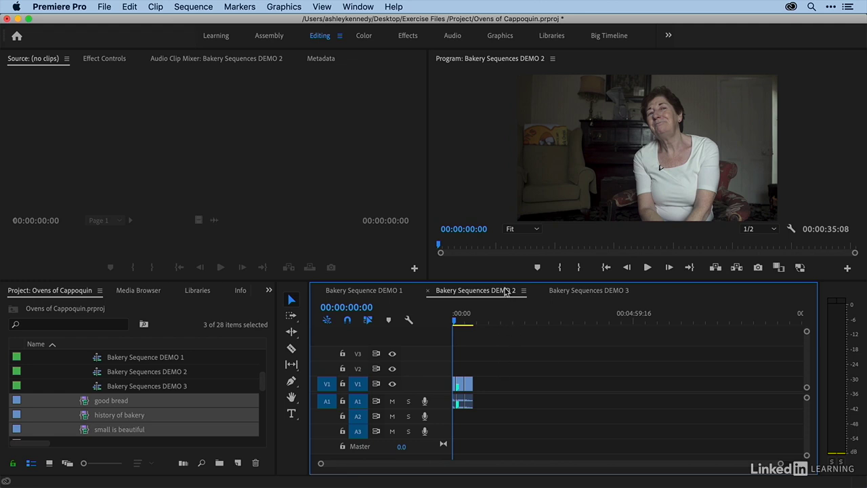
left_click(582, 291)
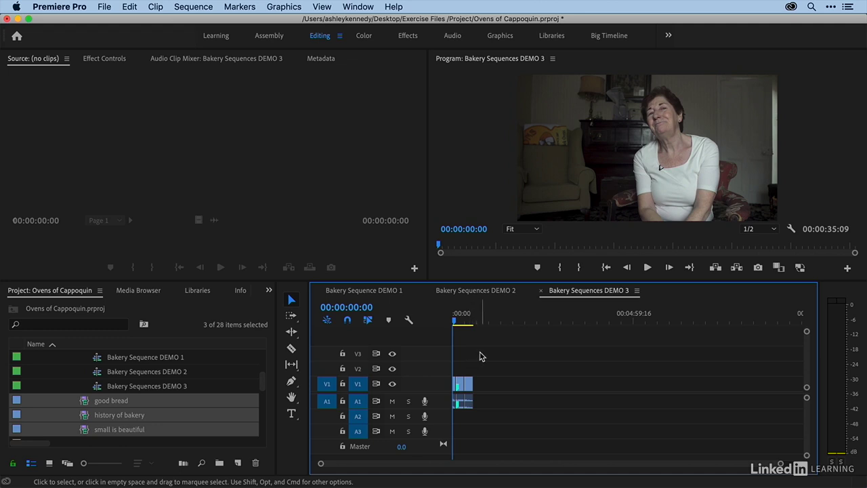
left_click(237, 463)
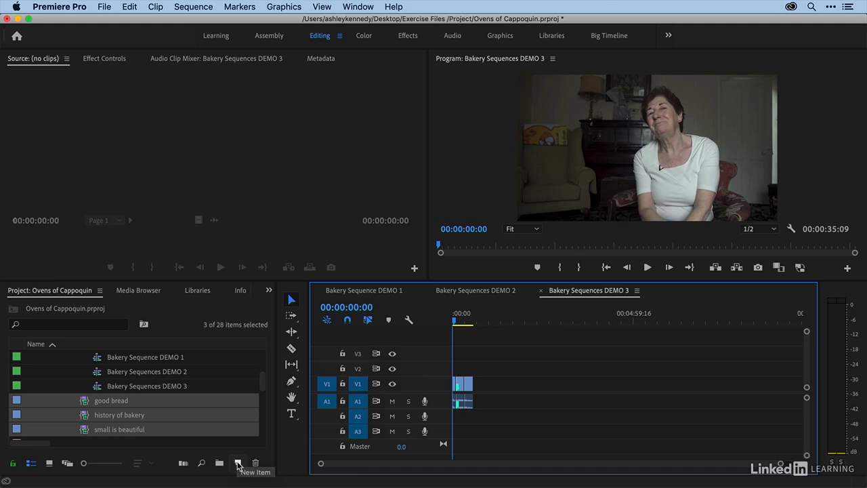
left_click(238, 464)
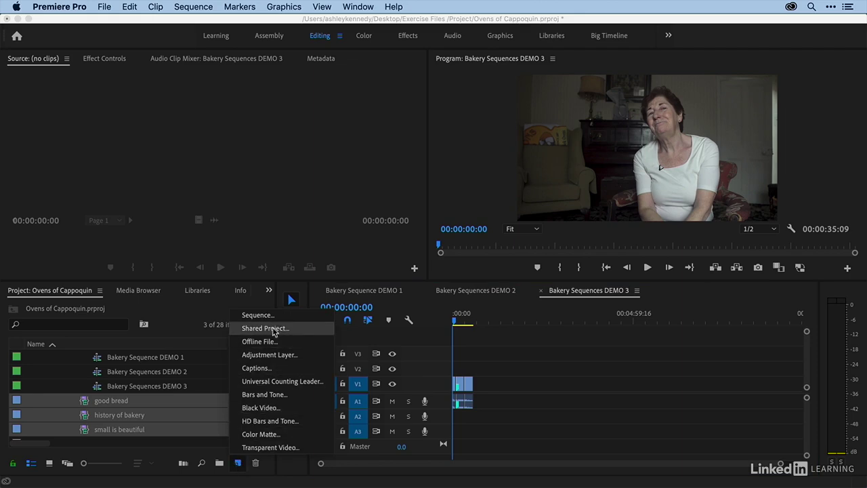
left_click(268, 316)
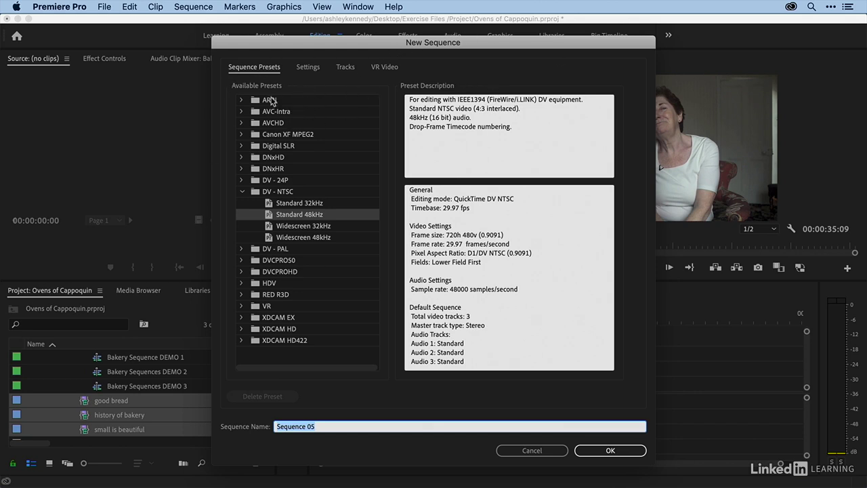
left_click(306, 68)
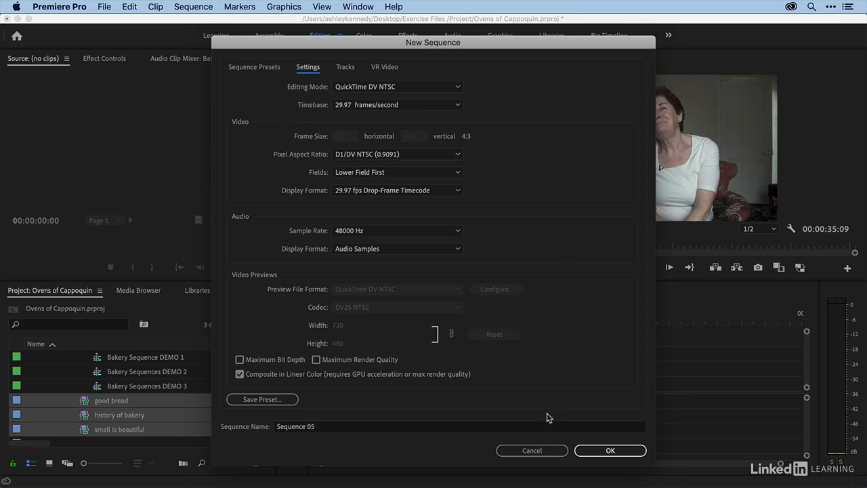
left_click(527, 451)
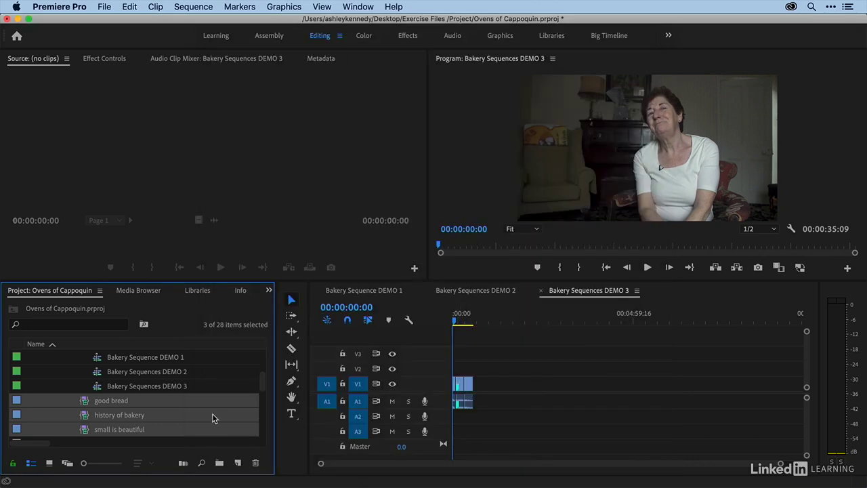
Create a sequence directly from the three selected bakery clips and move it into the _Sequence examples bin
scroll(81, 404, "down", 1)
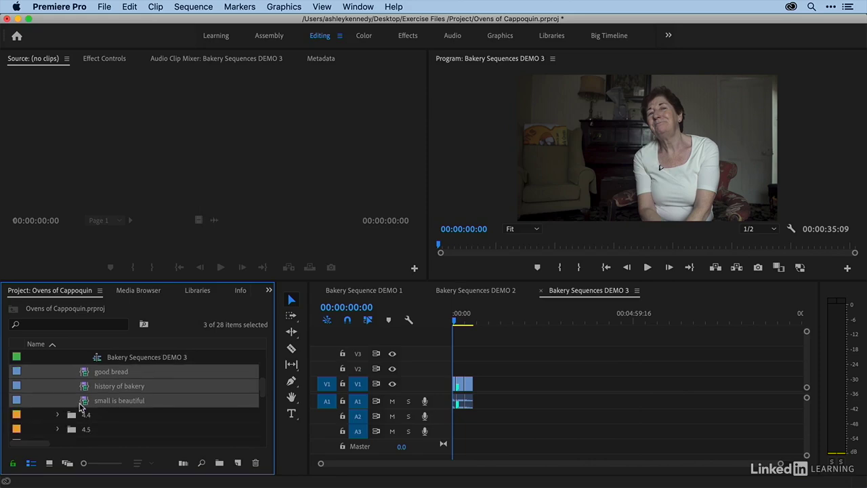
left_click_drag(84, 375, 240, 464)
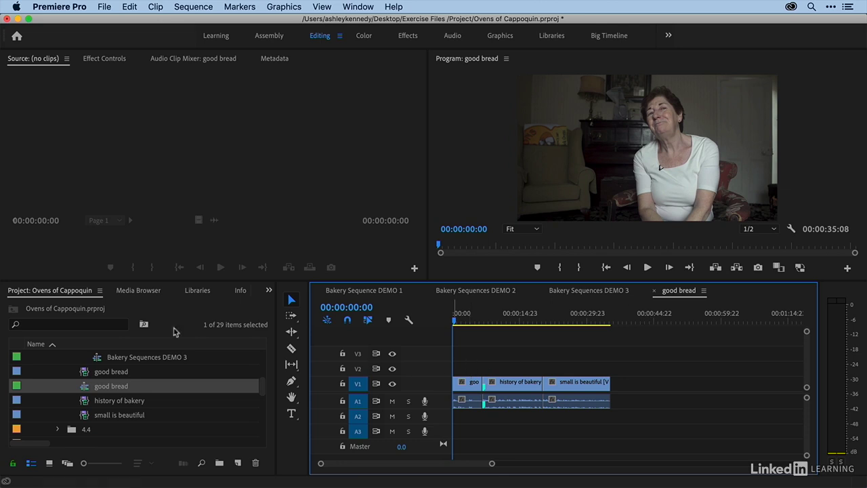
scroll(30, 400, "up", 2)
scroll(44, 406, "up", 2)
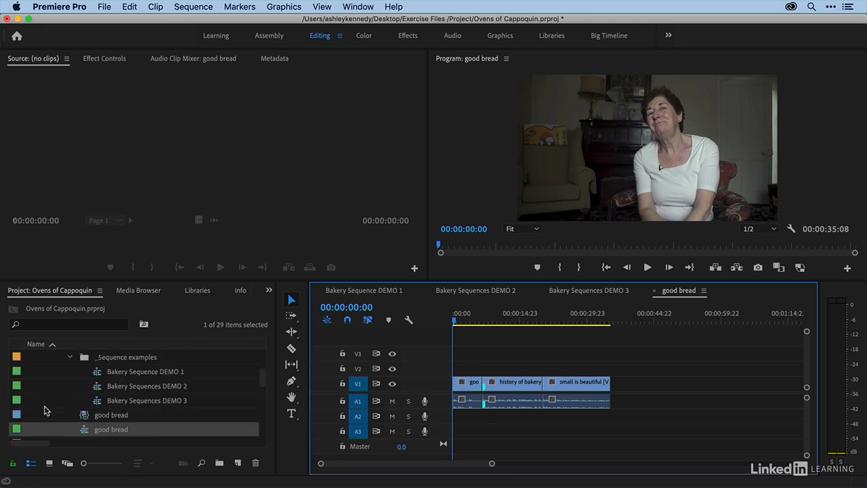
scroll(44, 407, "down", 1)
left_click(80, 431)
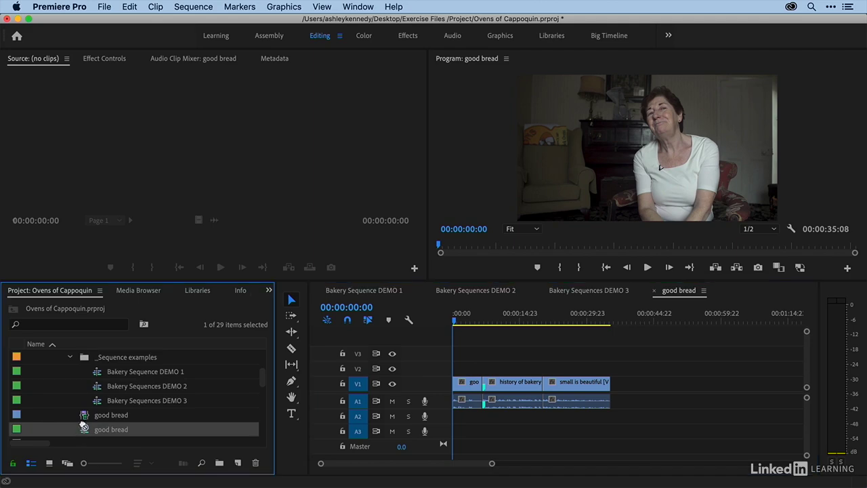
scroll(108, 379, "up", 1)
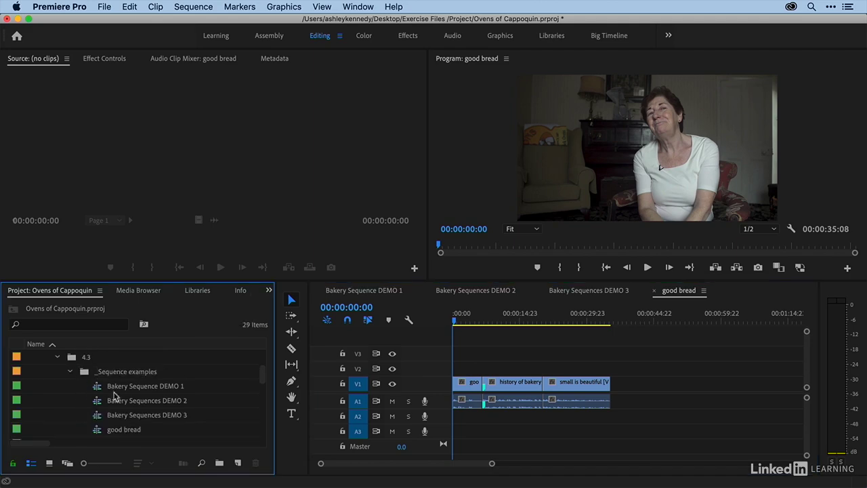
Rename the good bread sequence as Bakery Sequence DEMO 4
left_click(116, 429)
left_click(122, 430)
type("Bakery")
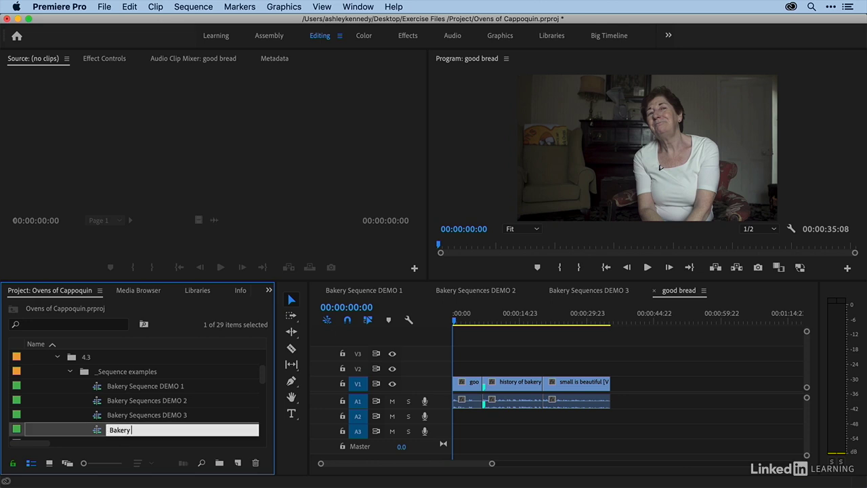
type(" Sequence DEMO 4")
Rename the DEMO 3 and DEMO 2 sequences as Bakery Sequence DEMO 3 and Bakery Sequence DEMO 2
left_click(145, 415)
left_click(158, 416)
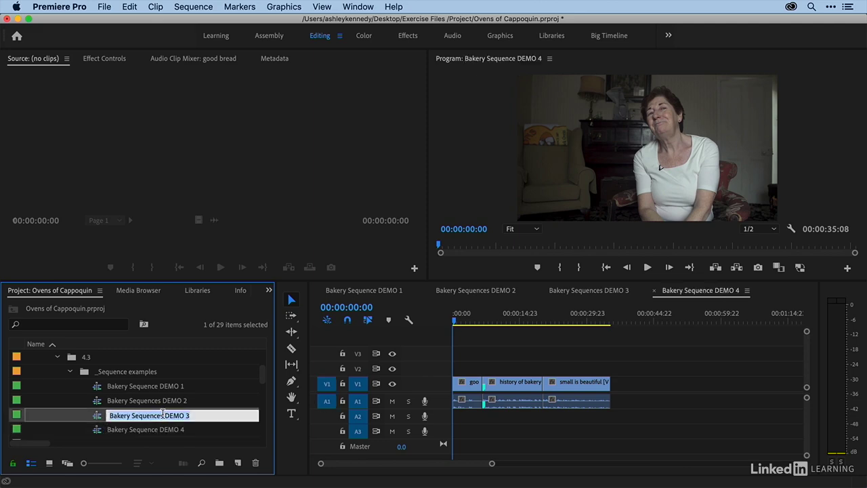
left_click(155, 400)
left_click(161, 401)
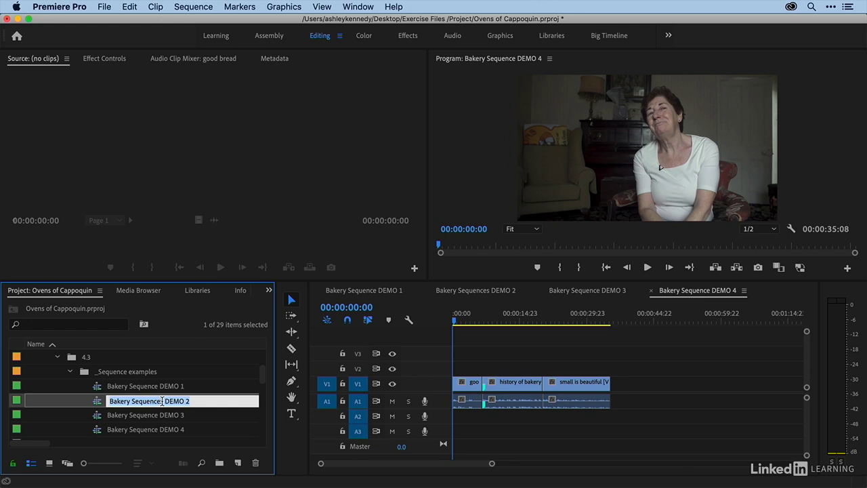
left_click(164, 401)
key("BackSpace")
left_click(97, 434)
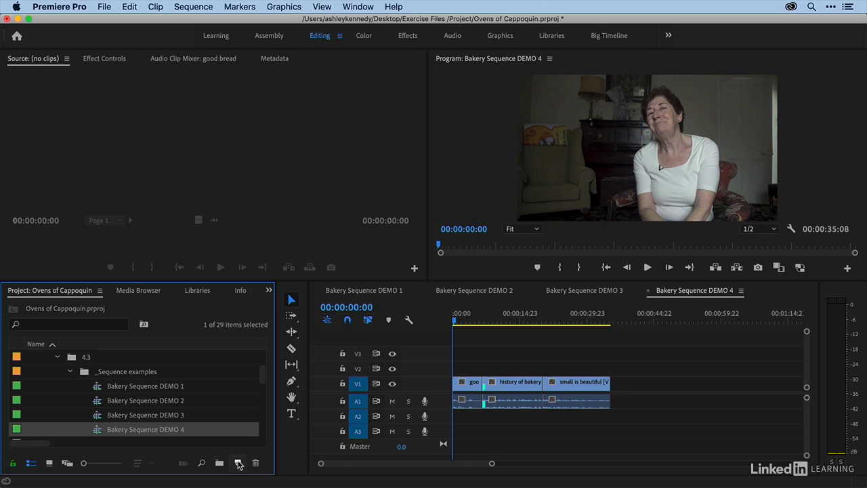
scroll(103, 418, "down", 1)
scroll(103, 419, "down", 2)
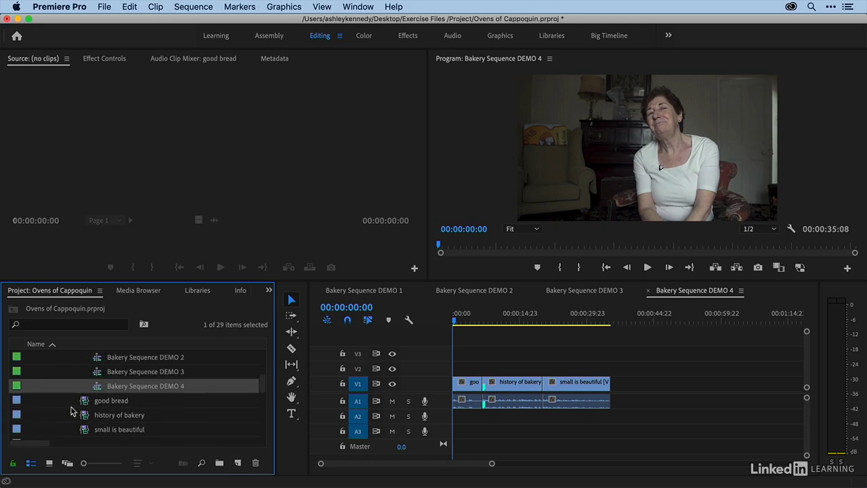
left_click(83, 402)
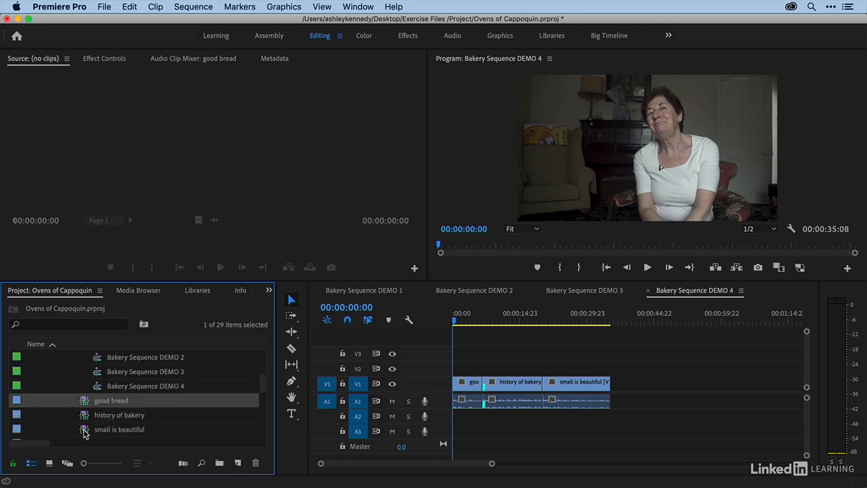
left_click(84, 432, "shift")
scroll(203, 427, "down", 1)
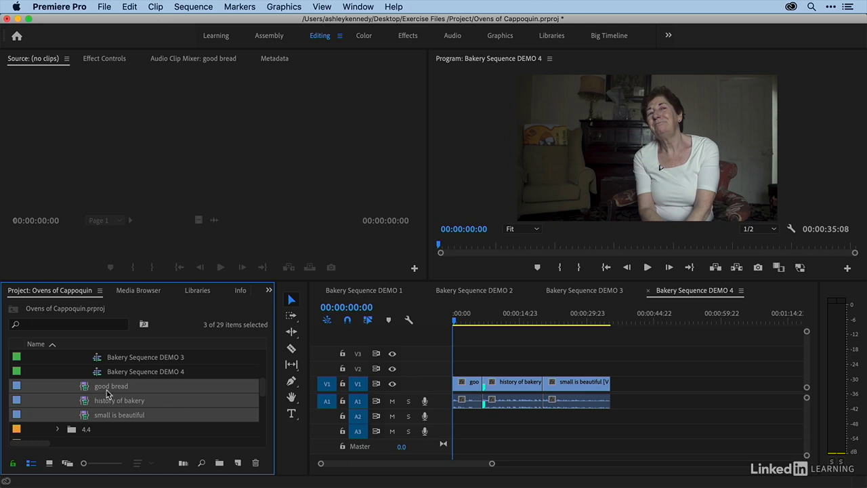
left_click(86, 388)
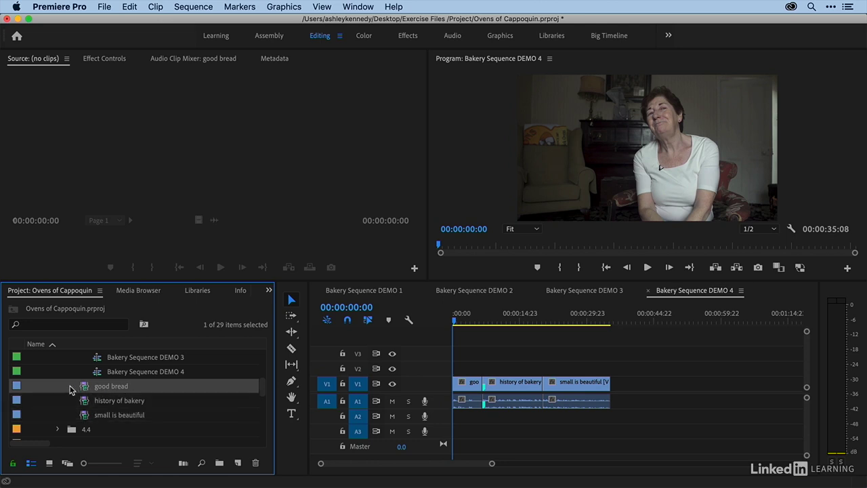
left_click(70, 387)
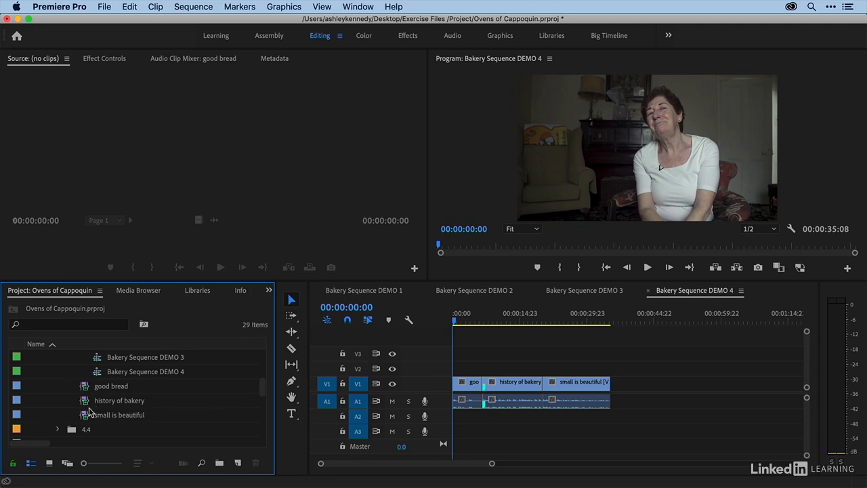